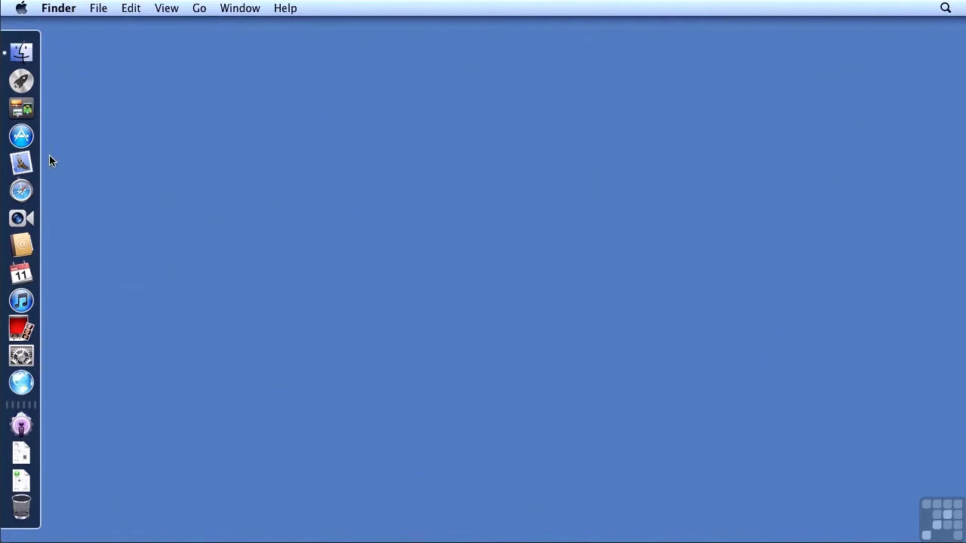
Open Server from the Dock and view the Users list of six accounts
click(21, 384)
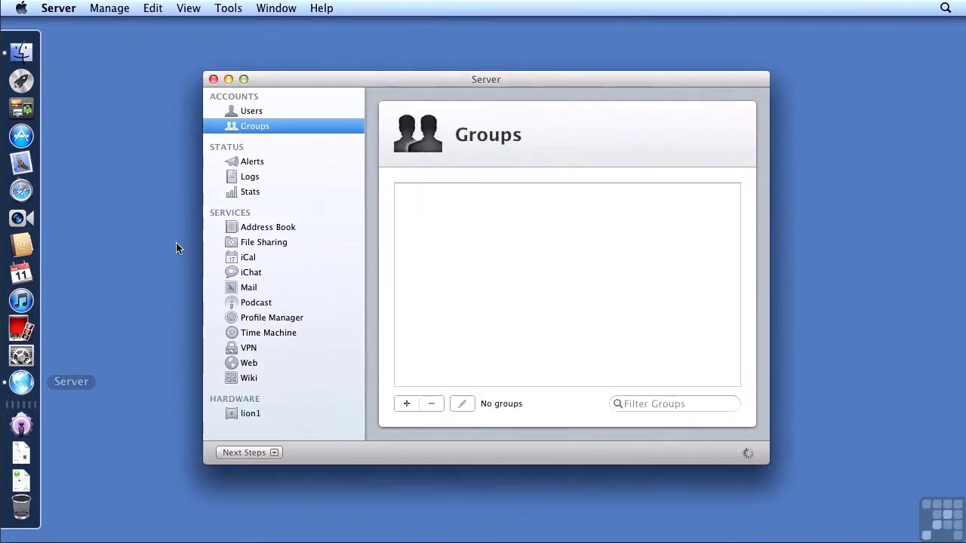
click(252, 111)
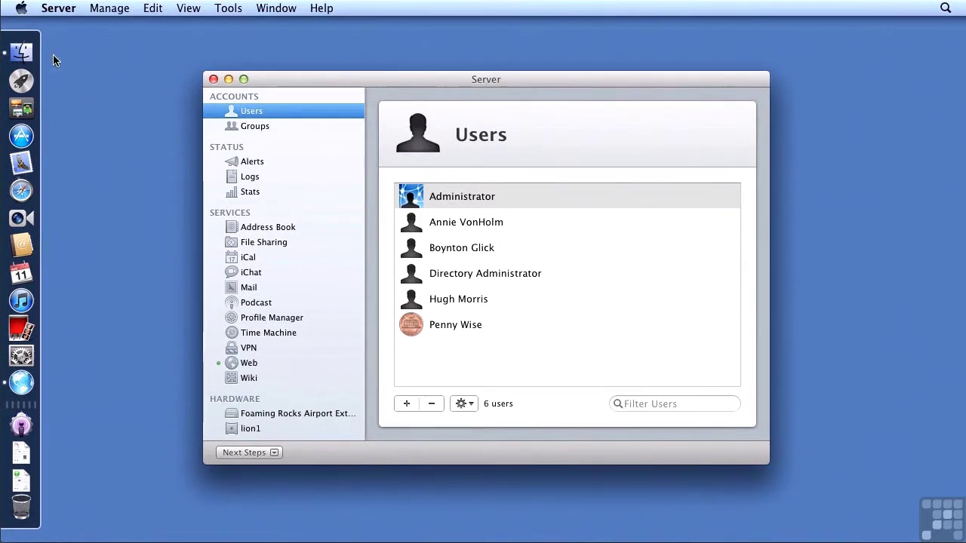
Run Software Update from the Apple menu, confirm the system is current, and quit it
click(23, 11)
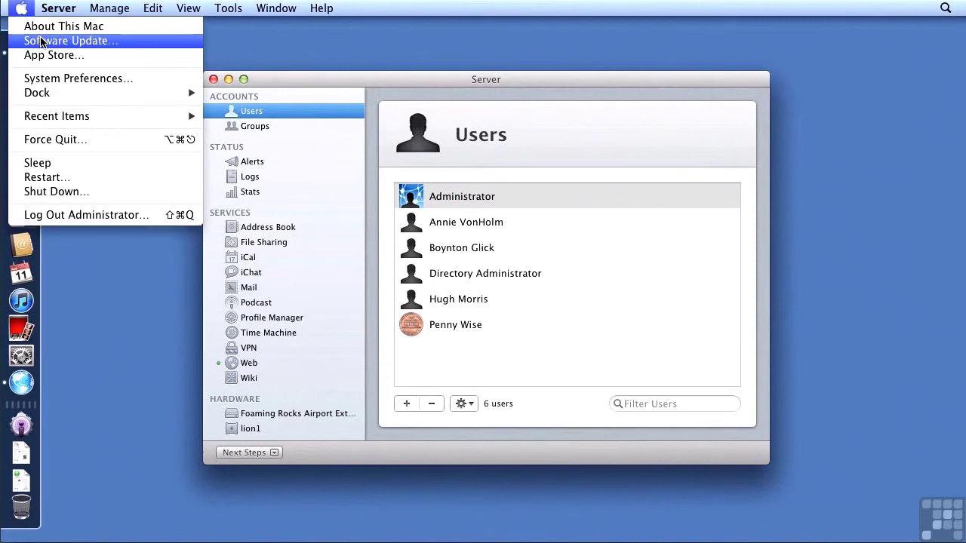
click(41, 42)
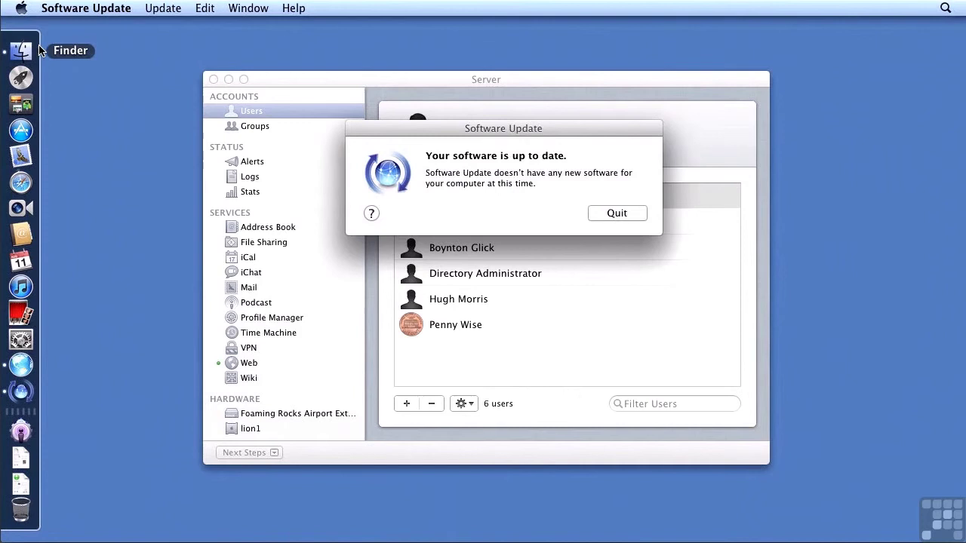
click(601, 212)
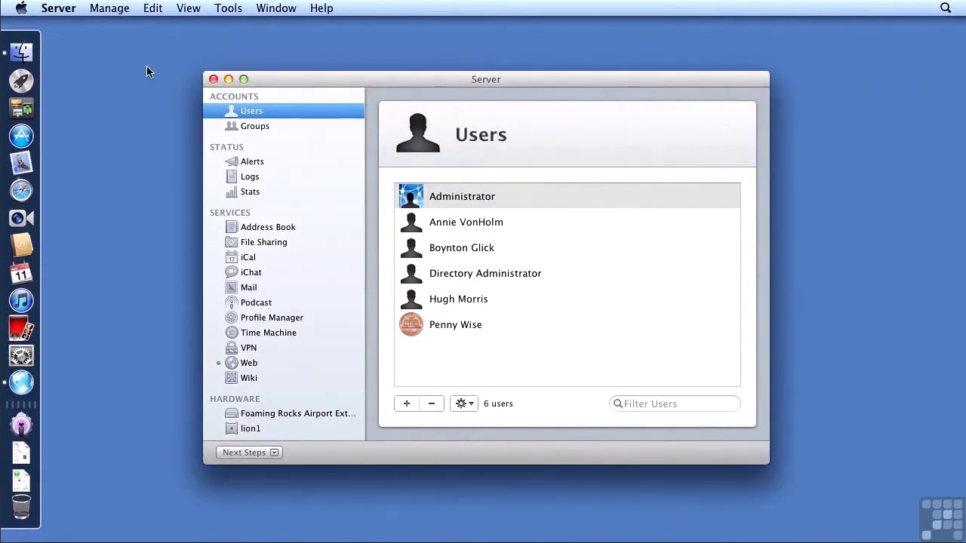
Use the Startup Disk preference pane to restart the server Mac into Target Disk Mode
click(22, 9)
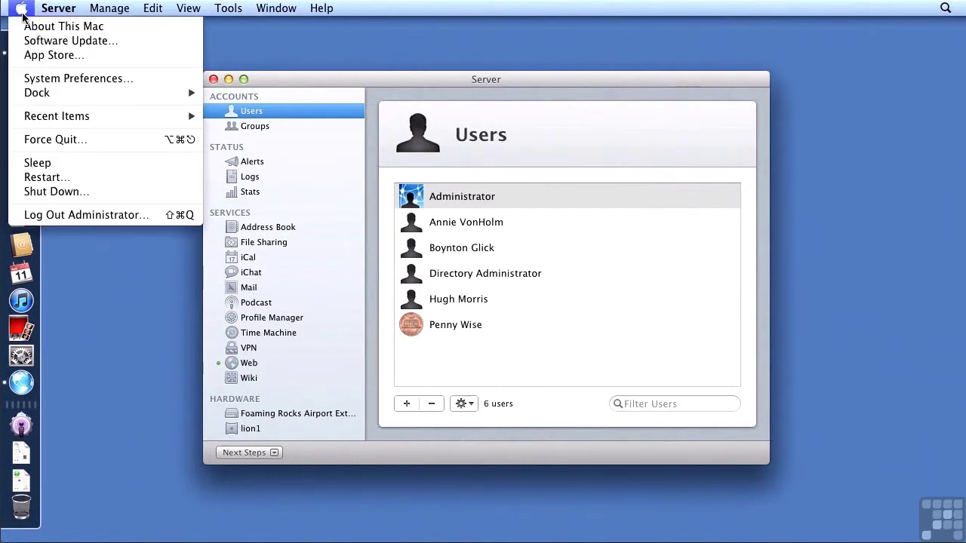
click(30, 79)
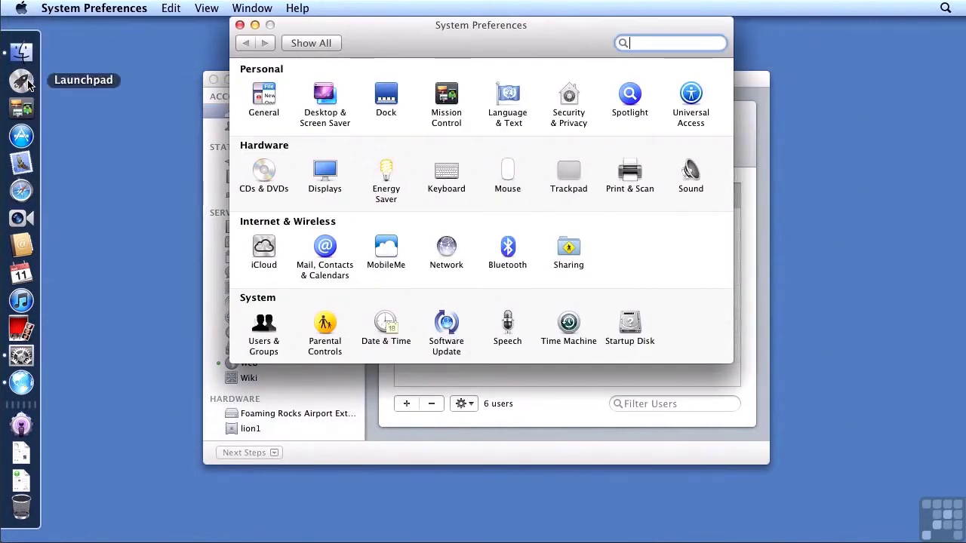
click(625, 330)
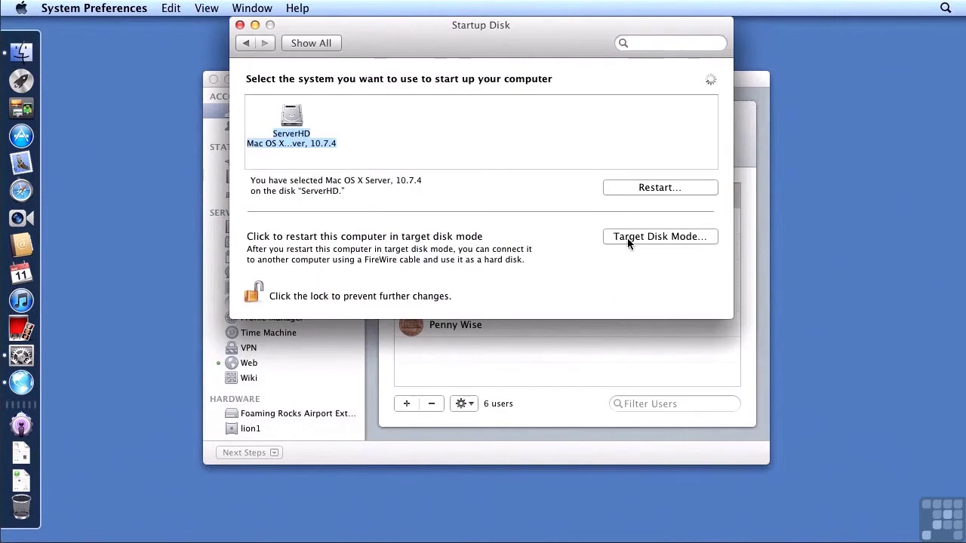
click(624, 239)
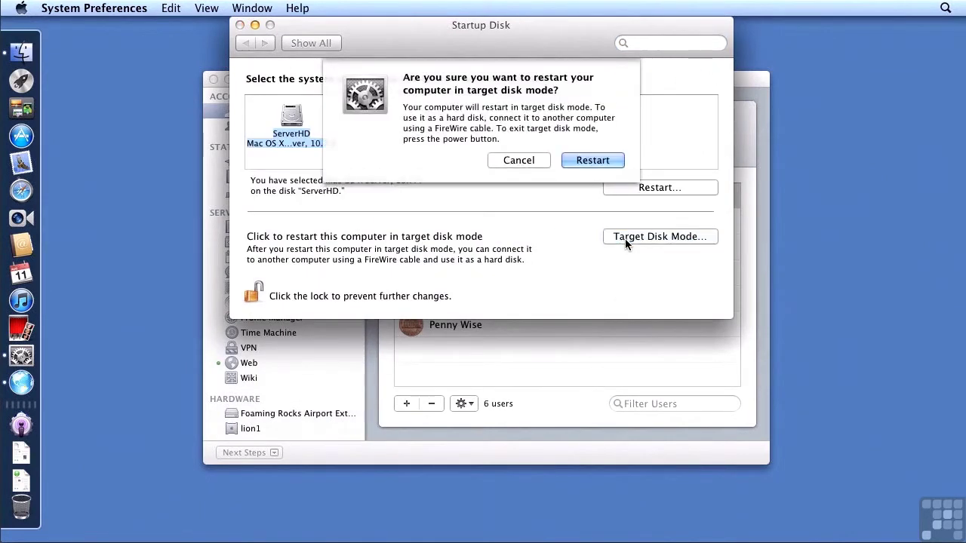
Confirm the target disk restart, then verify ServerHD appears in the Client Mac's Computer window
click(581, 160)
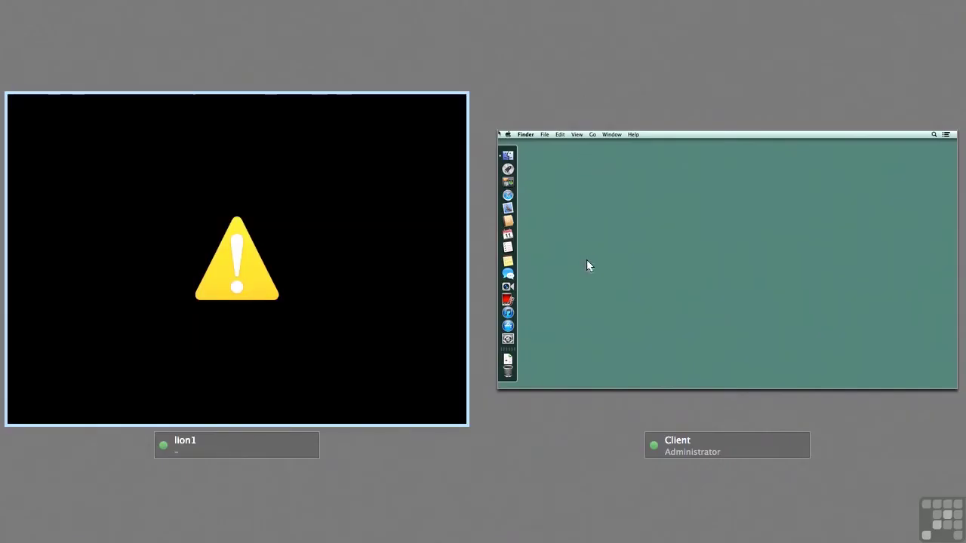
double_click(587, 264)
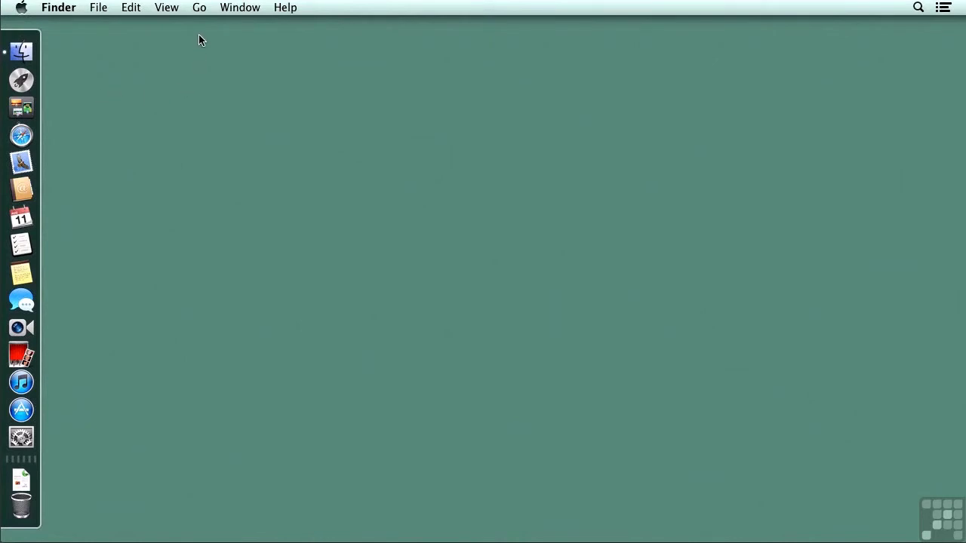
click(199, 8)
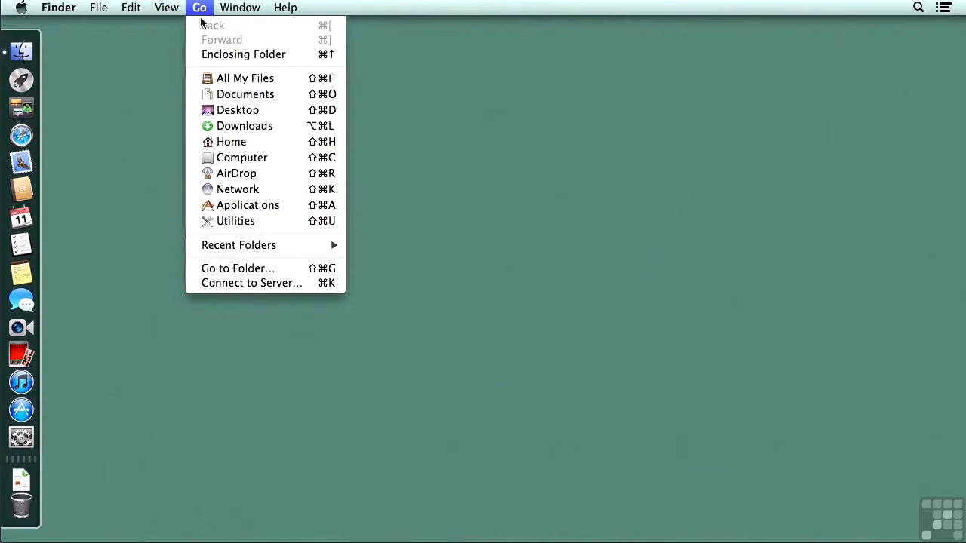
click(219, 163)
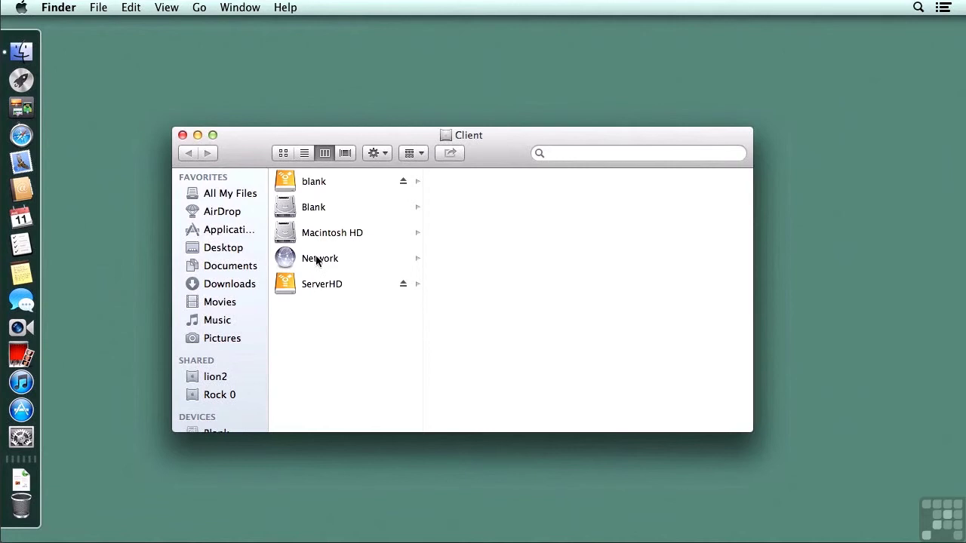
click(182, 135)
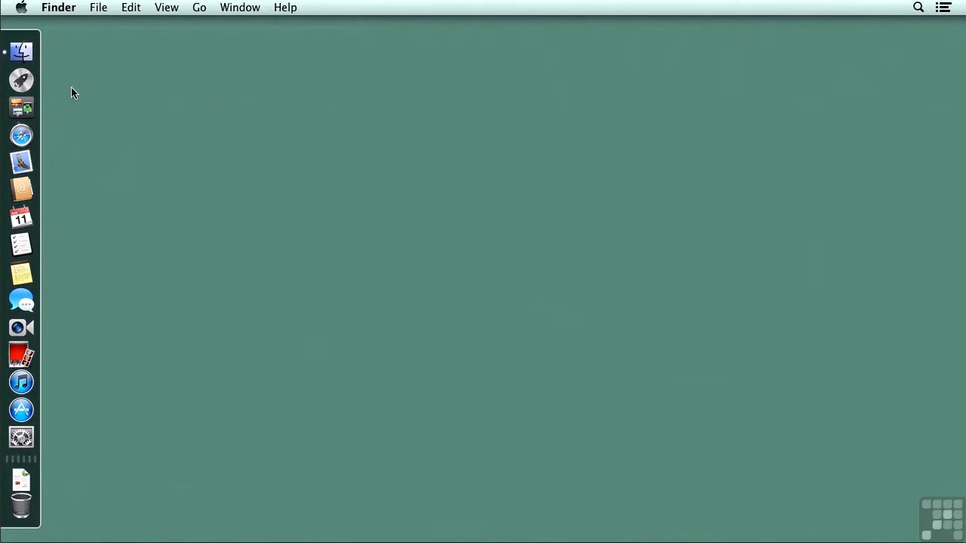
Open Launchpad and expand its Other folder of utilities
click(20, 81)
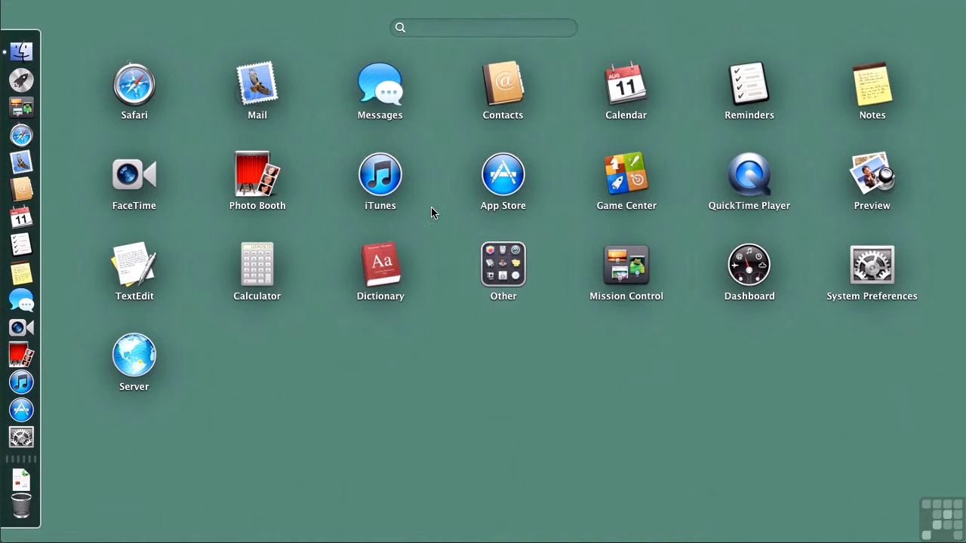
click(503, 268)
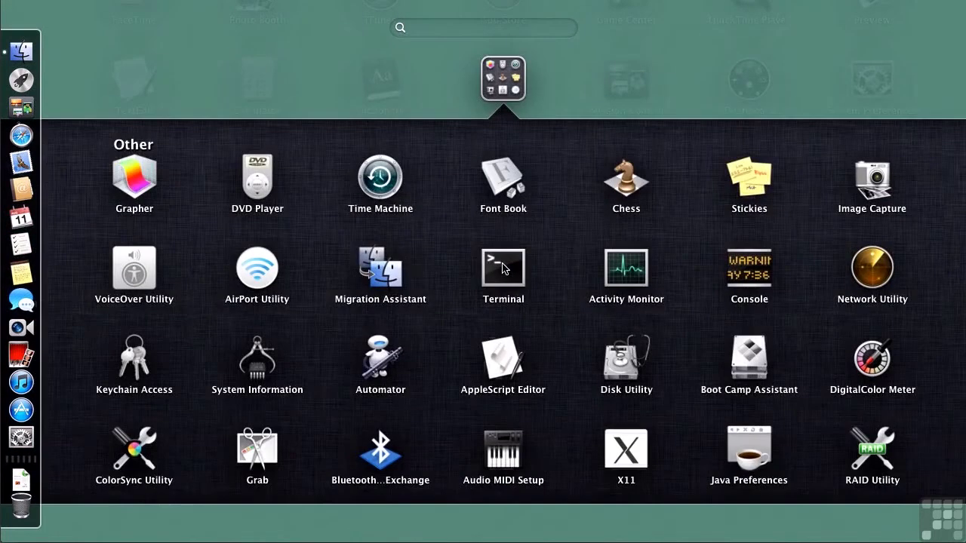
Launch Migration Assistant and authenticate with the administrator password
click(375, 273)
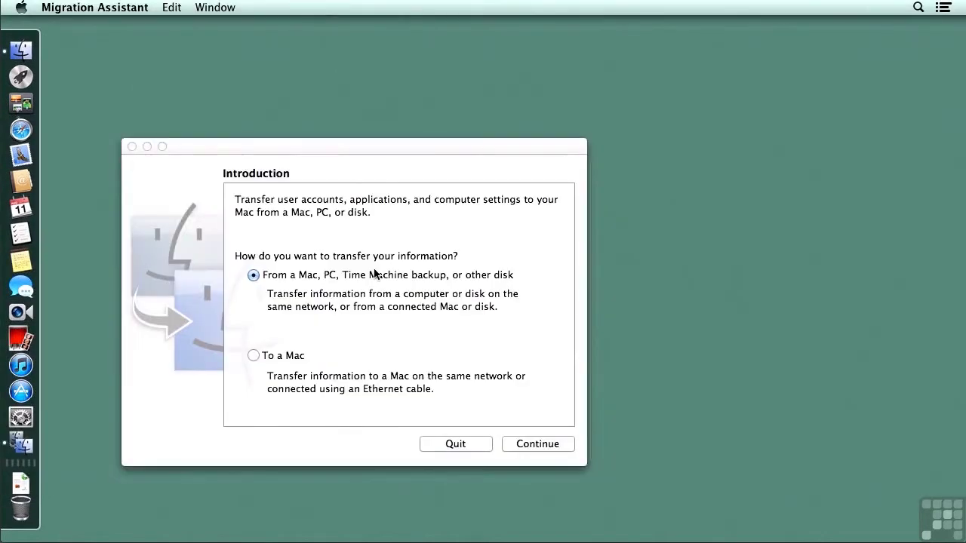
drag(370, 147, 388, 65)
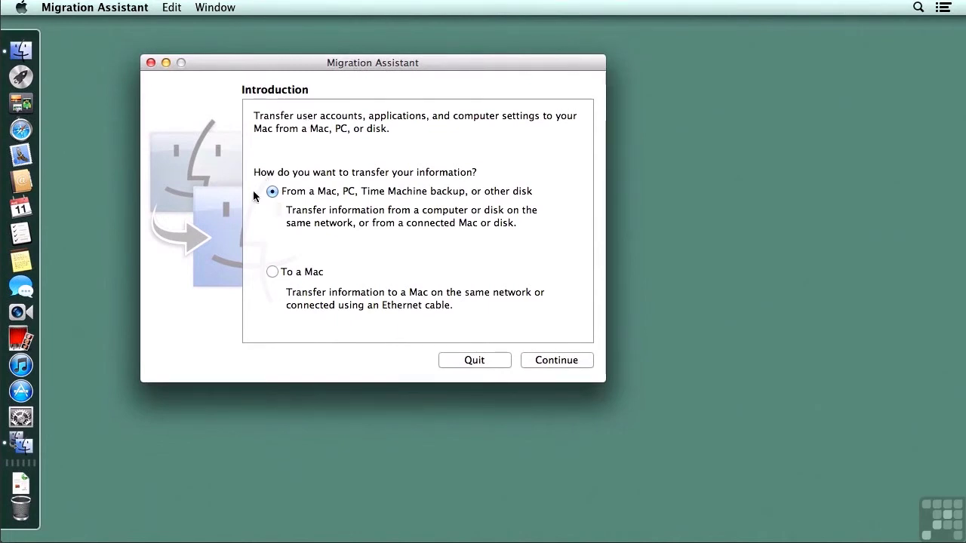
click(551, 358)
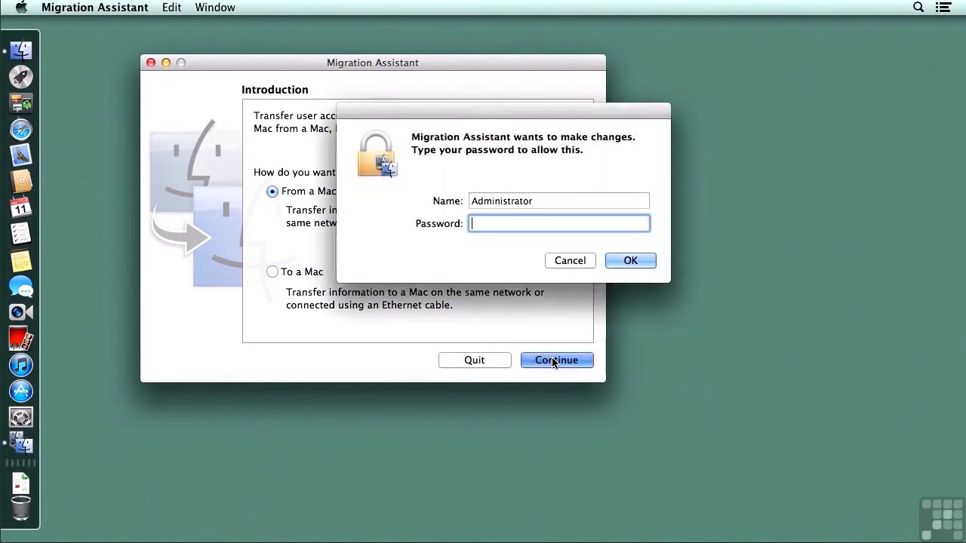
text(********)
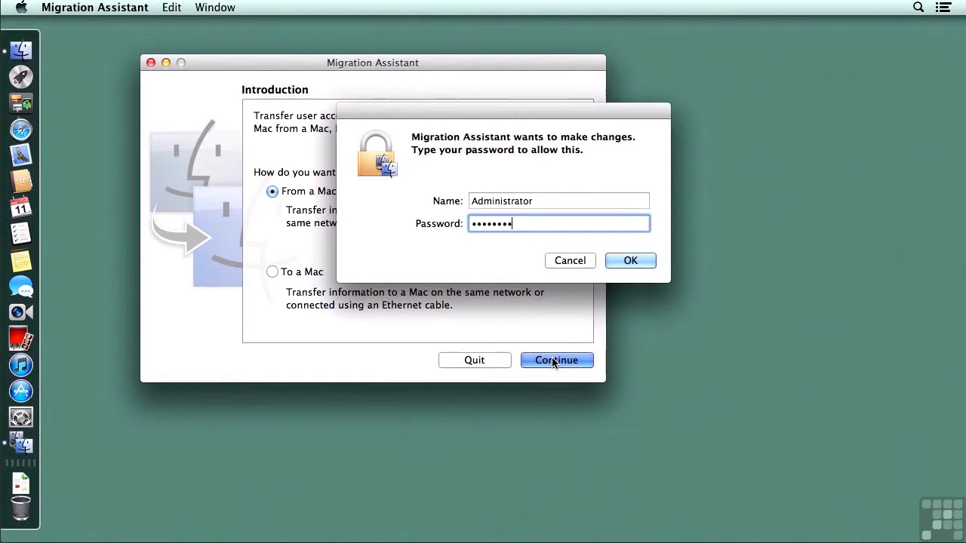
key(Return)
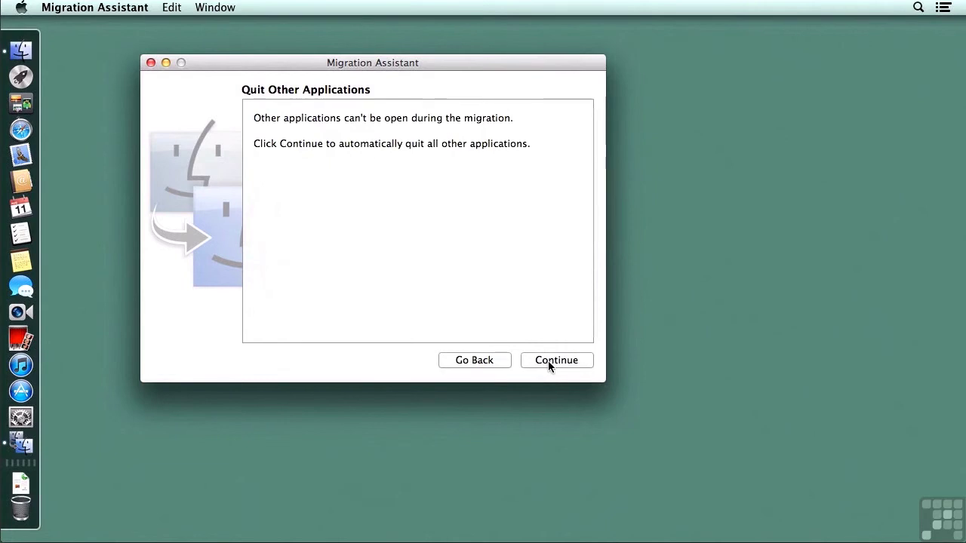
Let other apps quit and choose migrating from a Time Machine backup or other disk
click(548, 361)
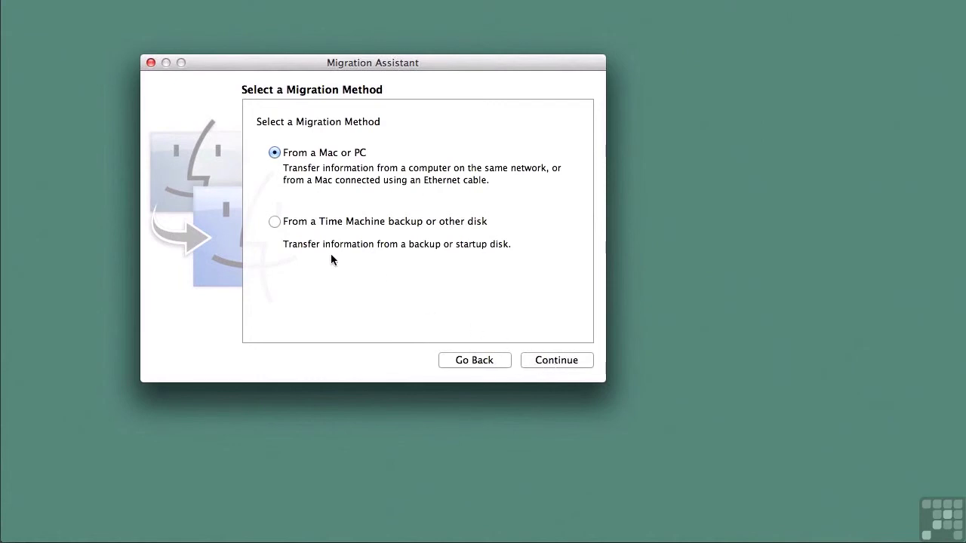
click(275, 221)
click(547, 360)
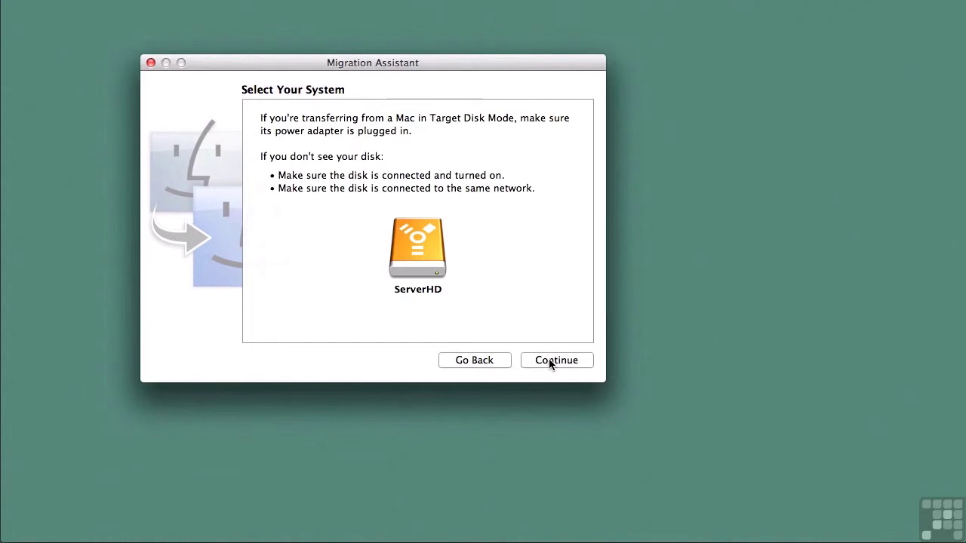
Select ServerHD as the source and accept all items for migration
click(548, 359)
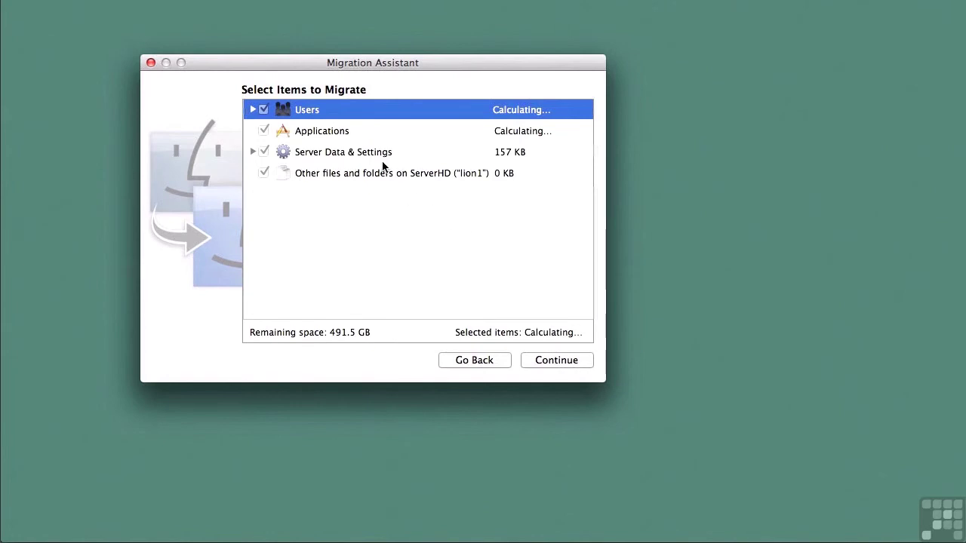
click(549, 361)
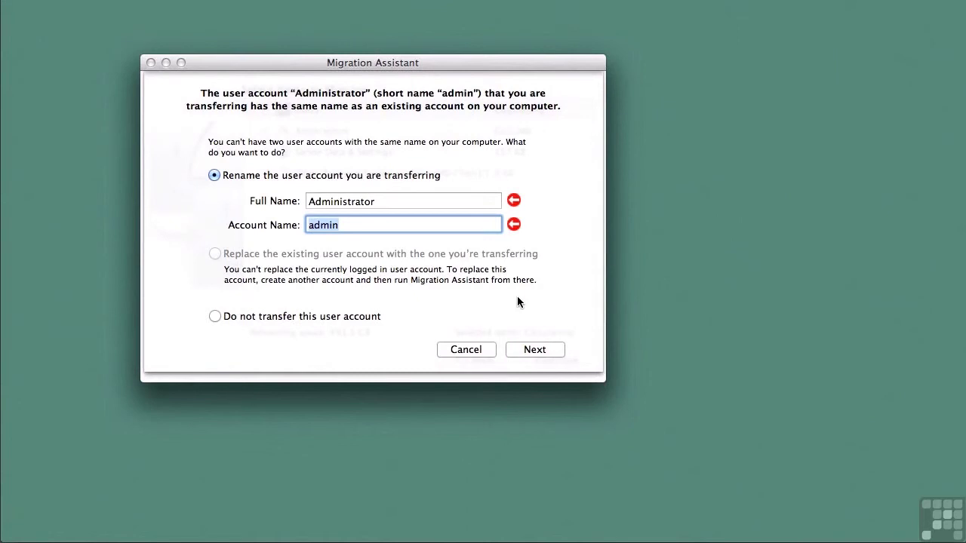
Choose not to transfer the duplicate Administrator account and continue the migration
click(288, 319)
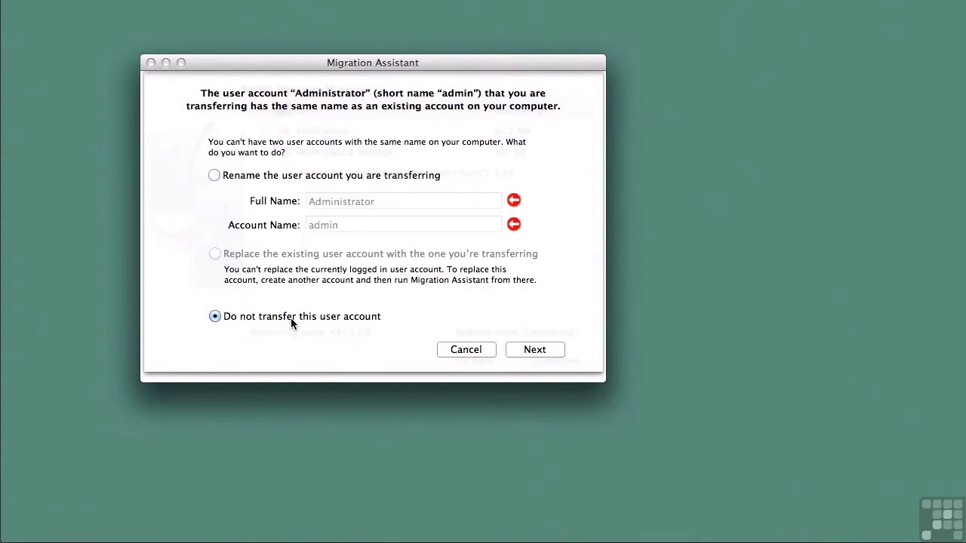
click(528, 350)
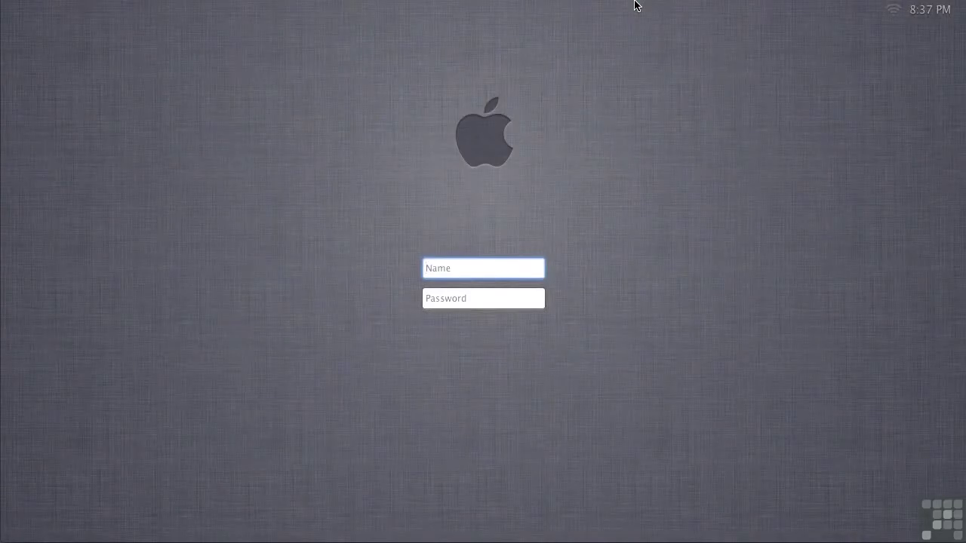
Log in as admin with the administrator password
text(admin)
key(Tab)
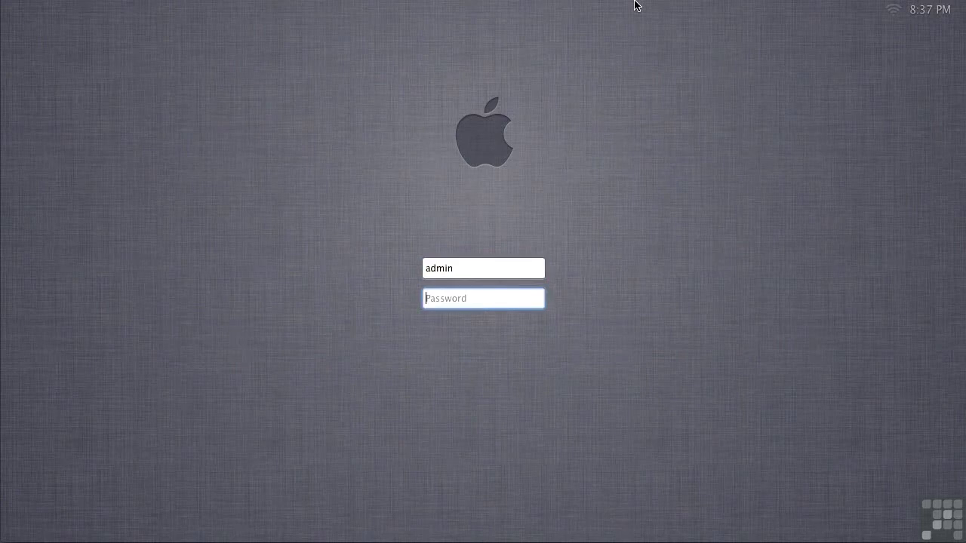
text(********)
key(Return)
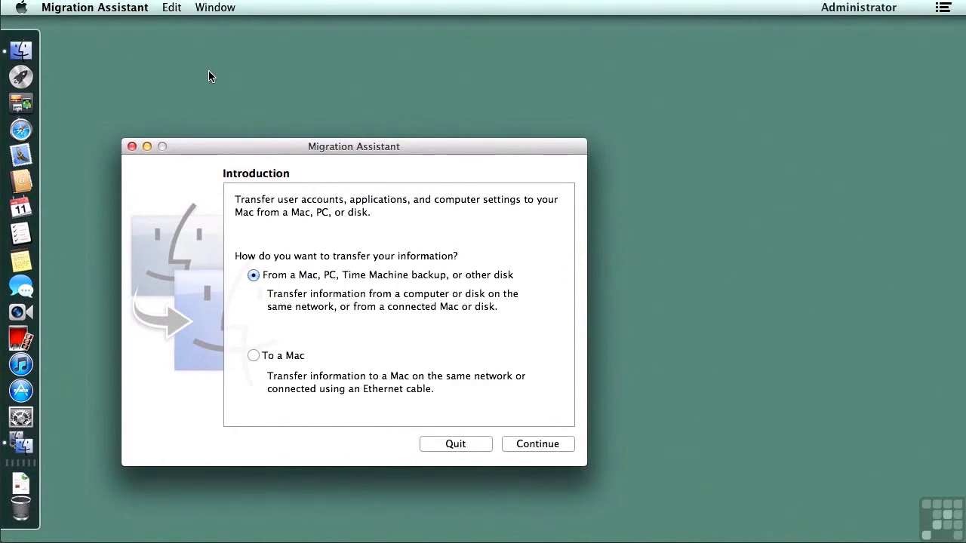
Quit Migration Assistant and launch the Server app from Launchpad
click(101, 9)
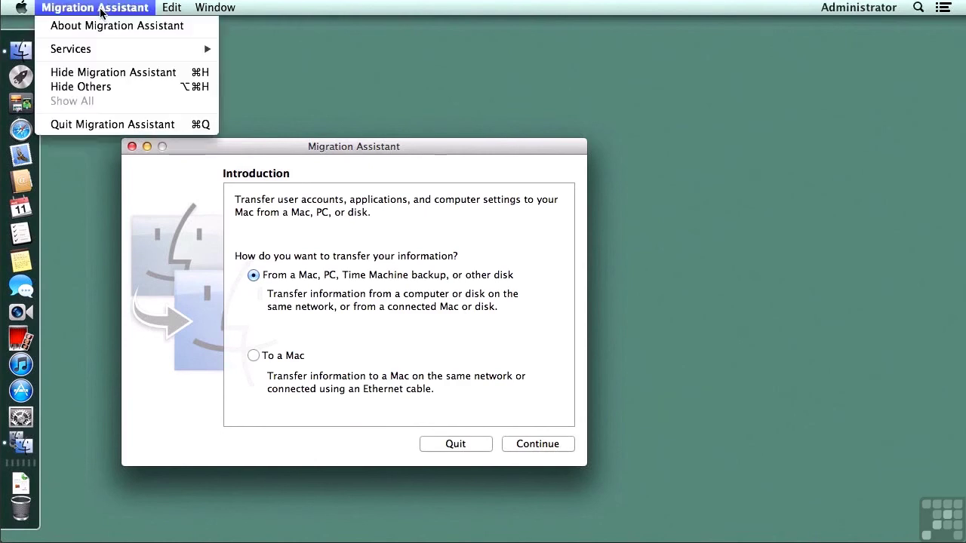
click(122, 126)
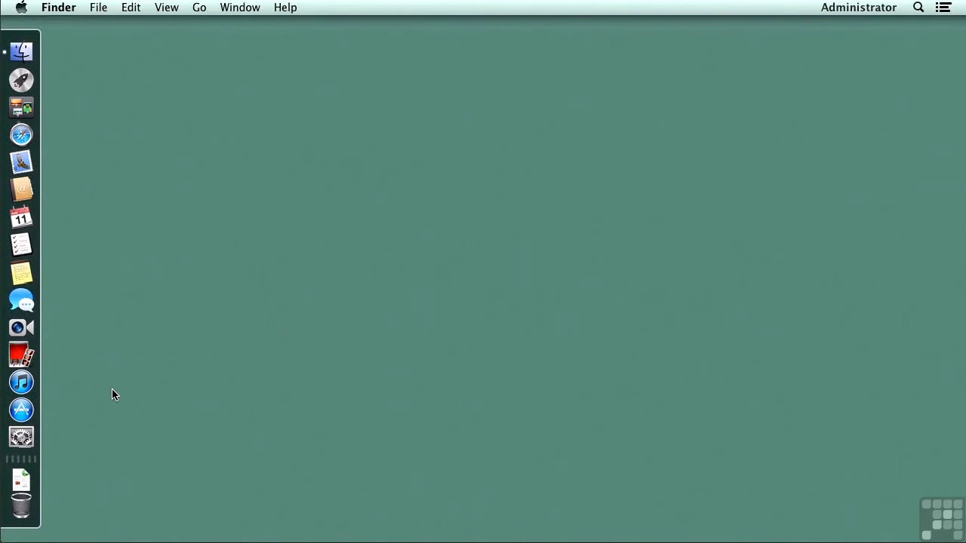
click(21, 80)
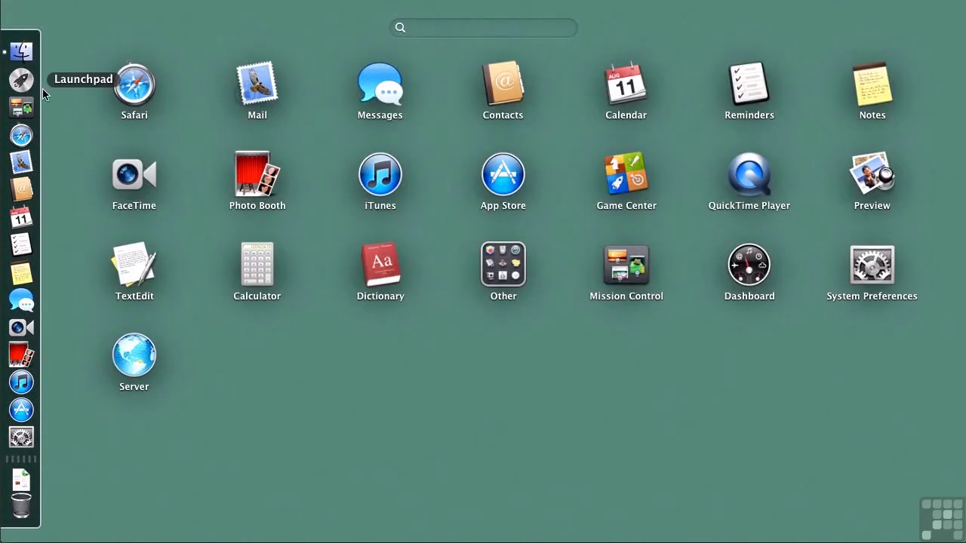
click(129, 356)
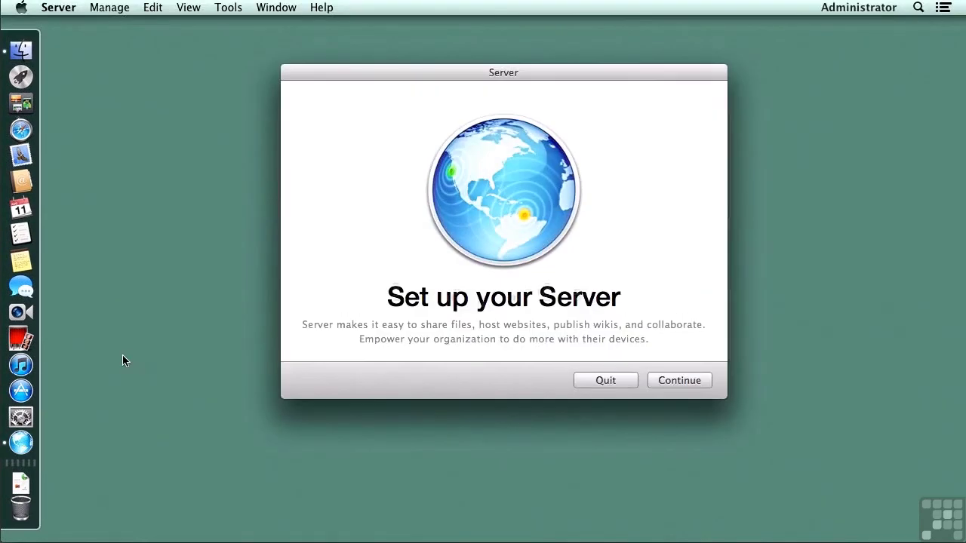
Accept the licence, authenticate with the admin password, skip Apple Push Notifications, and finish setup
click(676, 381)
click(667, 357)
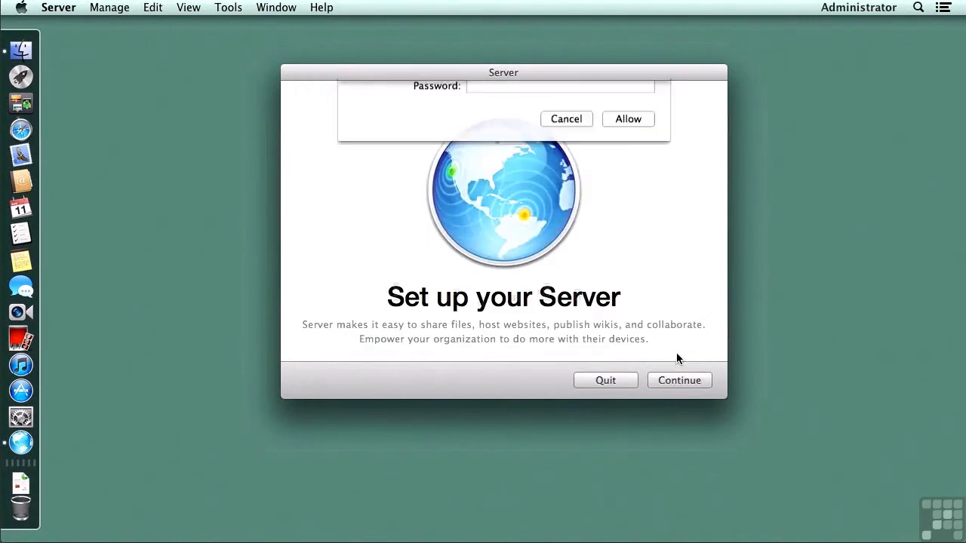
text(********)
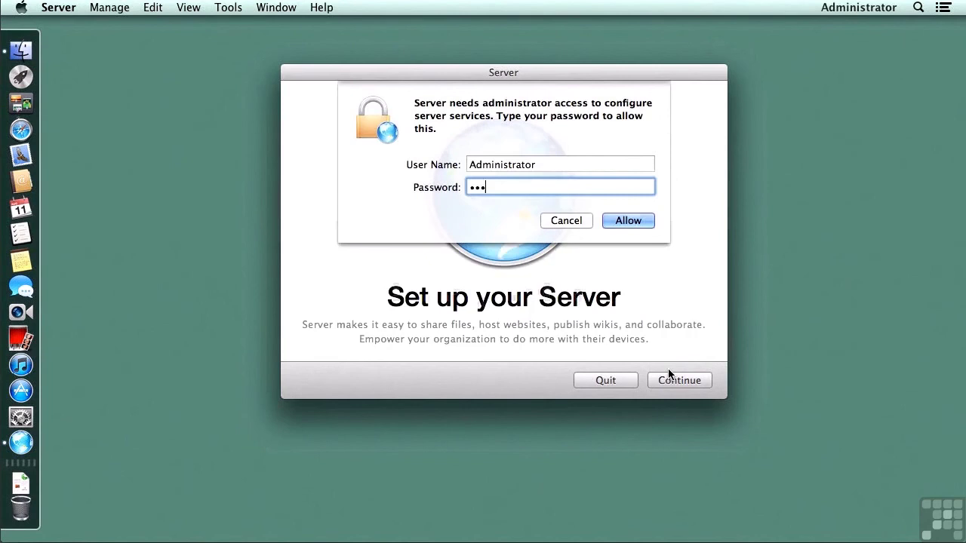
key(Return)
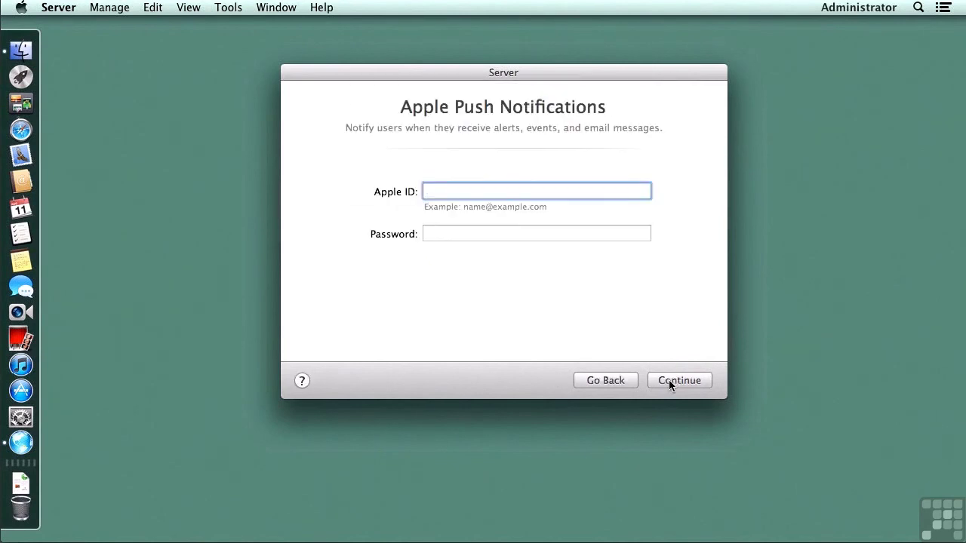
click(669, 379)
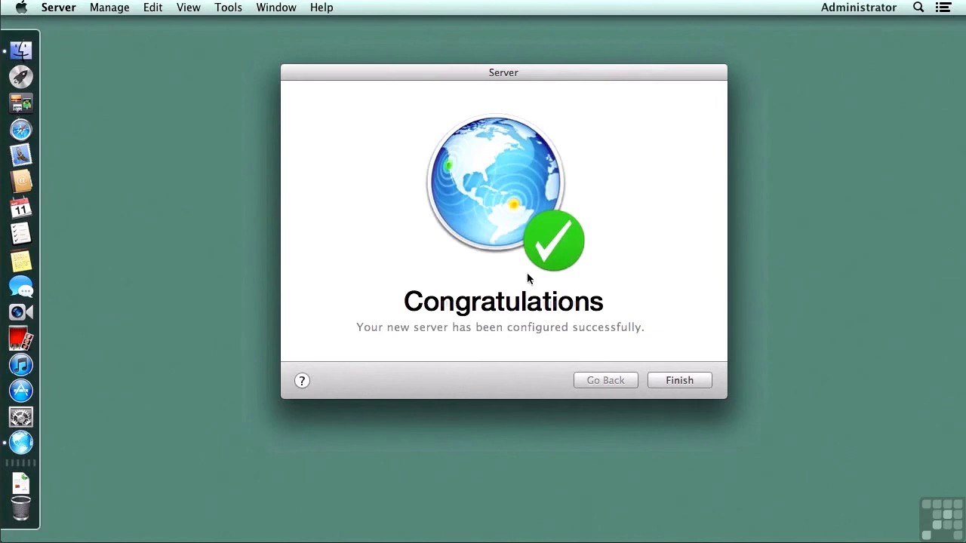
click(658, 381)
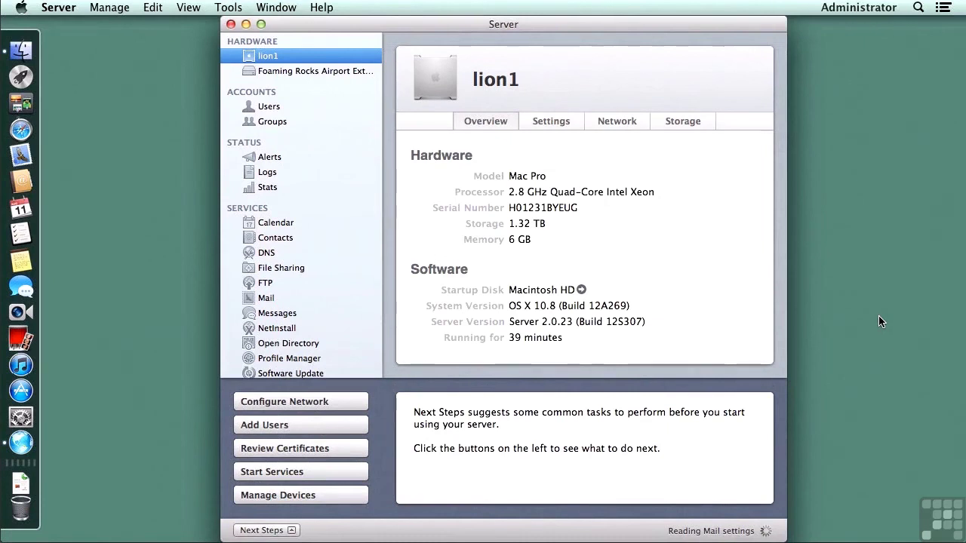
Check the 5 migrated users and the 4 groups, then scroll the sidebar to Websites
click(280, 106)
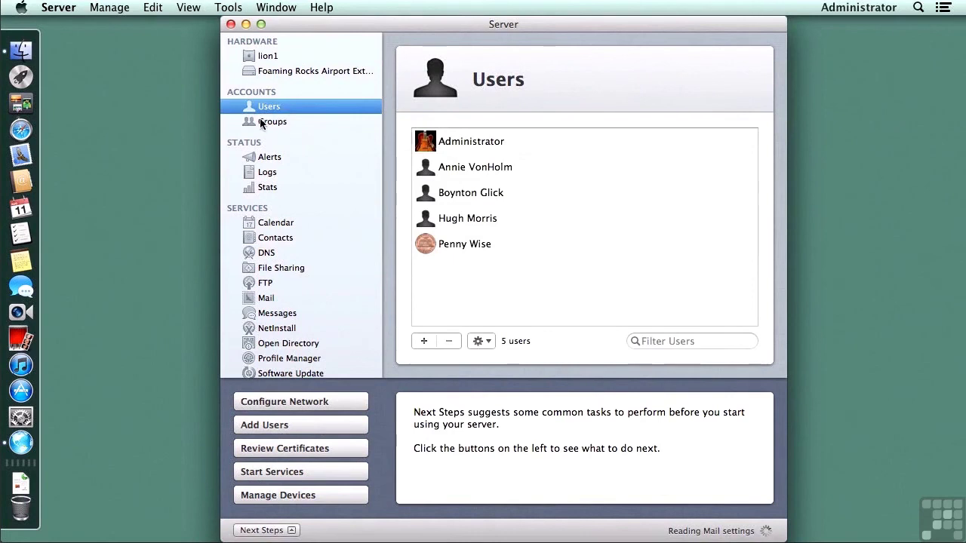
click(262, 123)
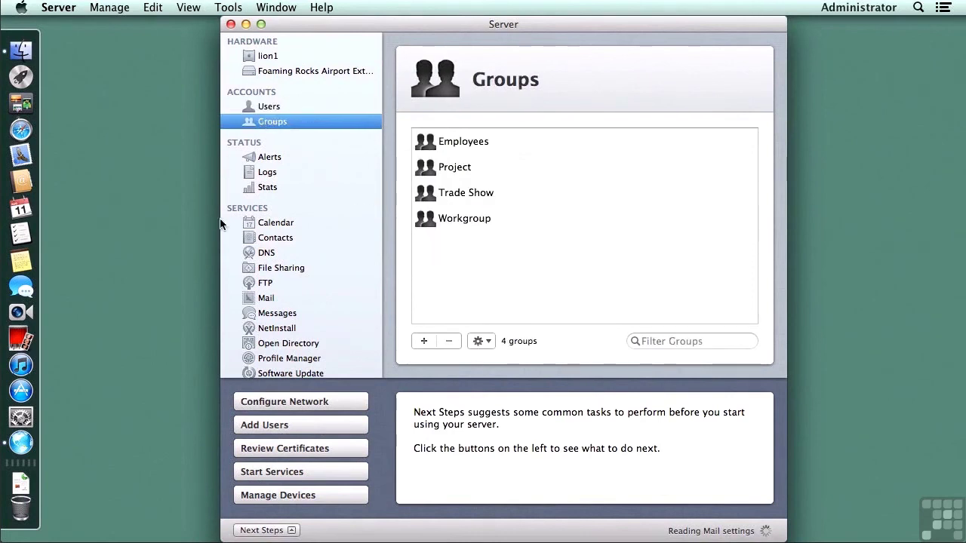
scroll(232, 291, down, 5)
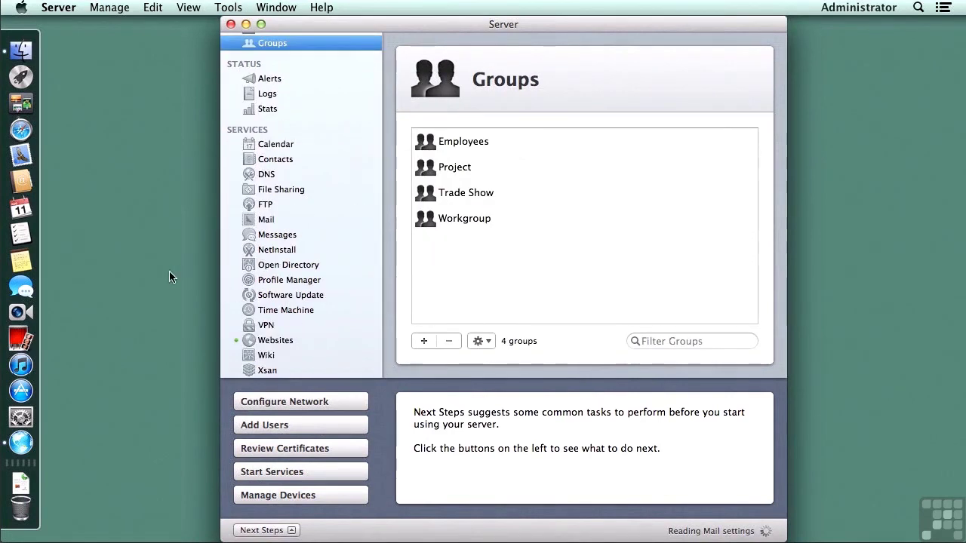